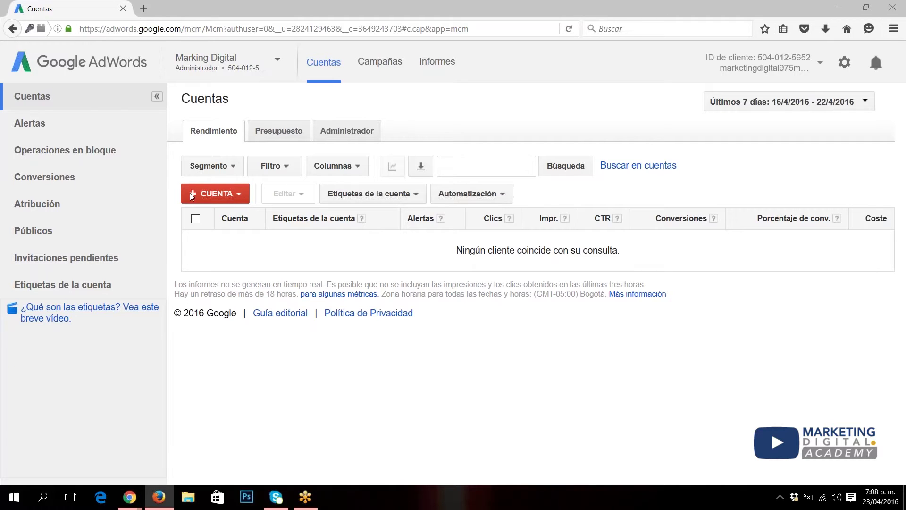
- Start linking an existing account to the manager account, and copy the client account's customer ID from AdWords in Chrome
click(238, 195)
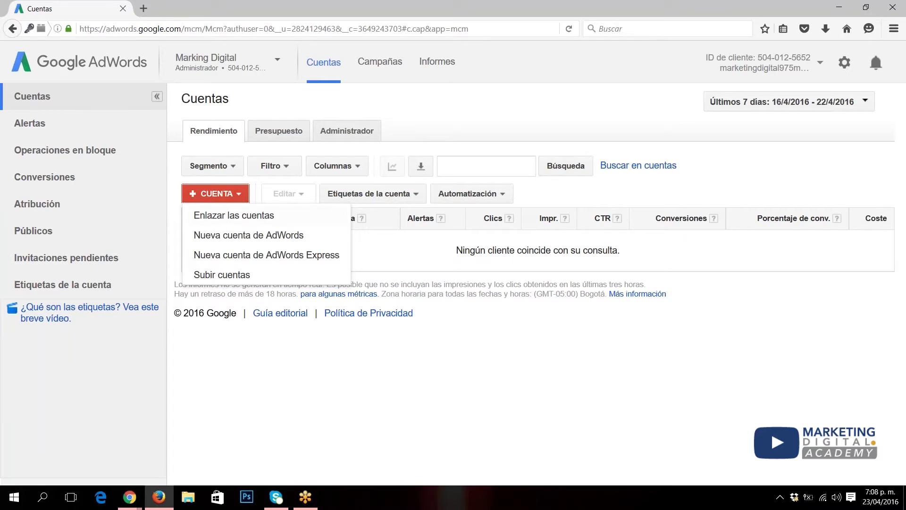
click(234, 215)
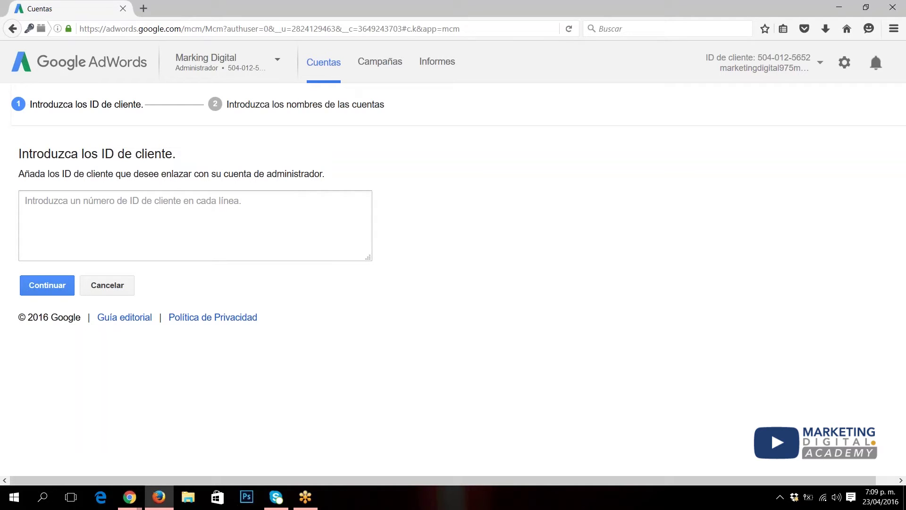
mouse_move(129, 497)
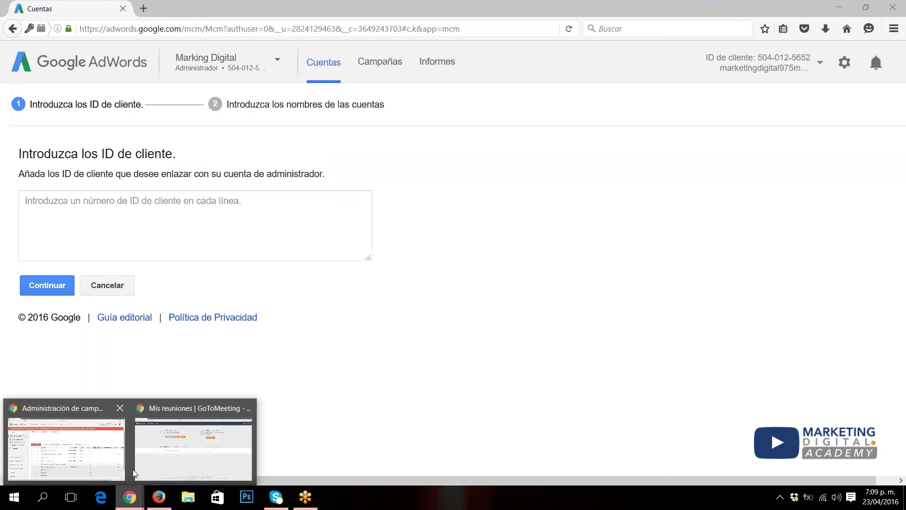
click(116, 461)
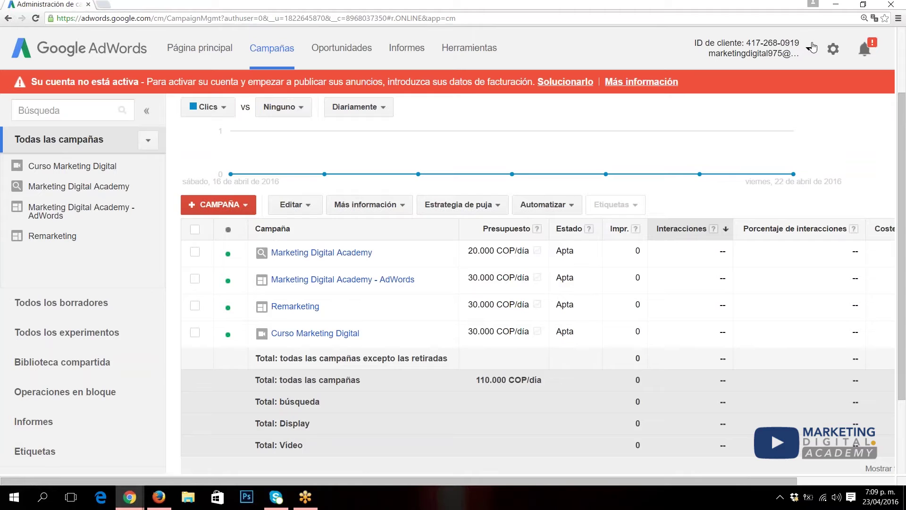
drag(808, 44, 756, 46)
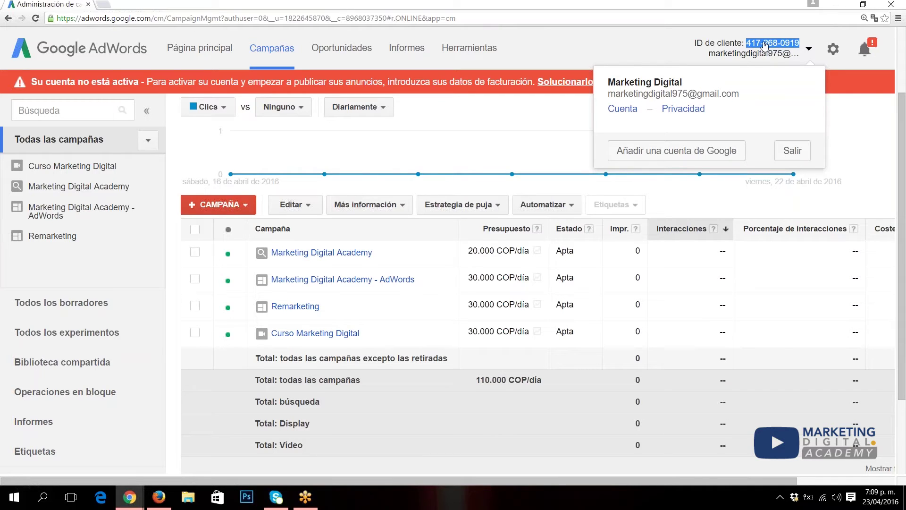
right_click(763, 44)
click(762, 52)
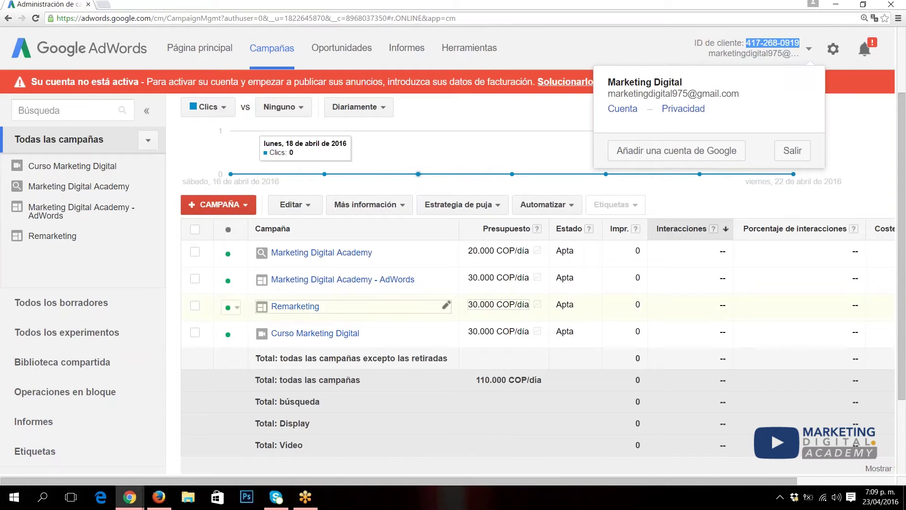
- Switch back to the manager account in Firefox, paste the copied customer ID as the account to link, and continue
click(158, 496)
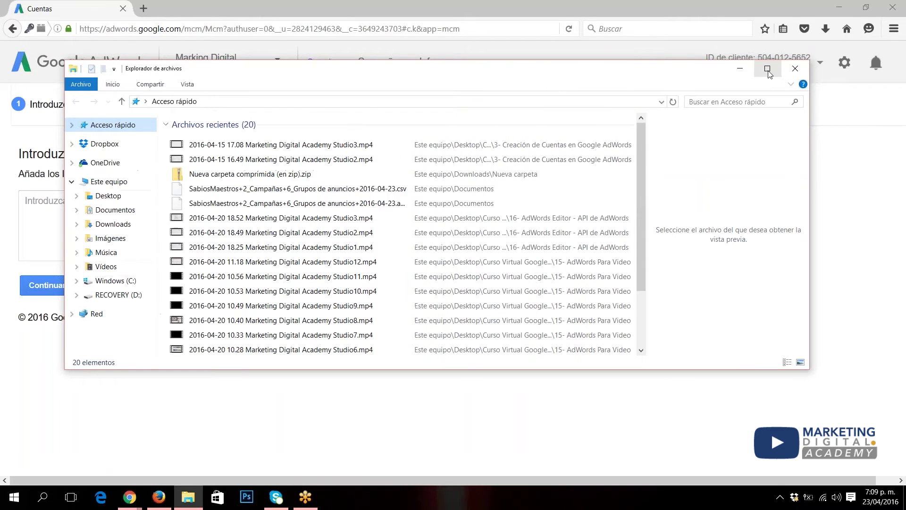
click(820, 71)
click(73, 201)
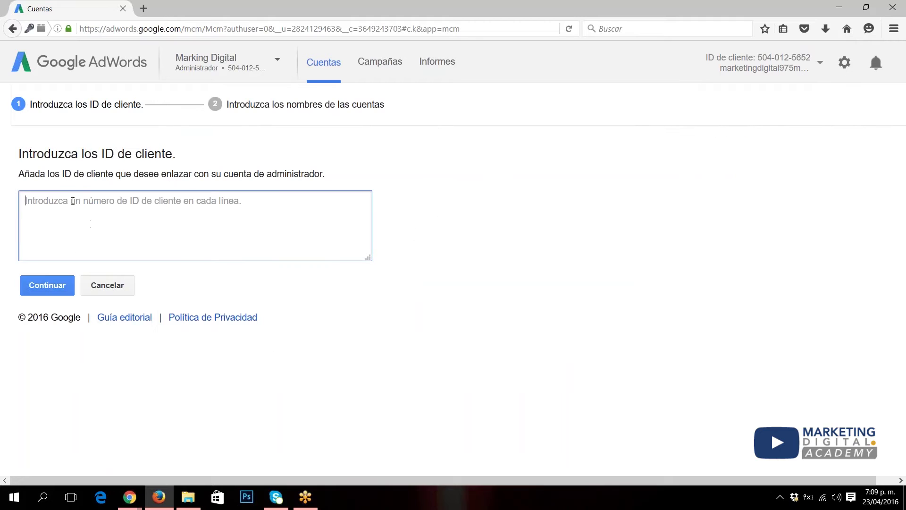
right_click(73, 201)
click(97, 246)
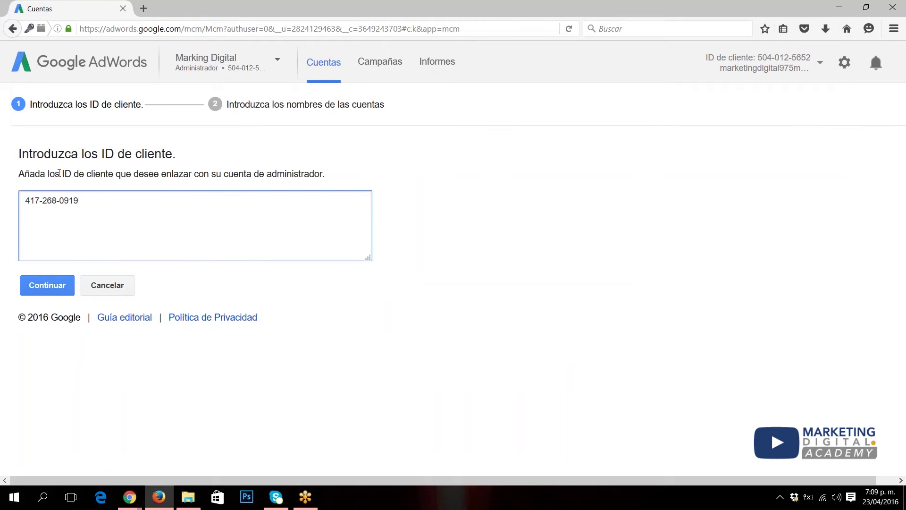
click(37, 290)
click(38, 292)
click(37, 293)
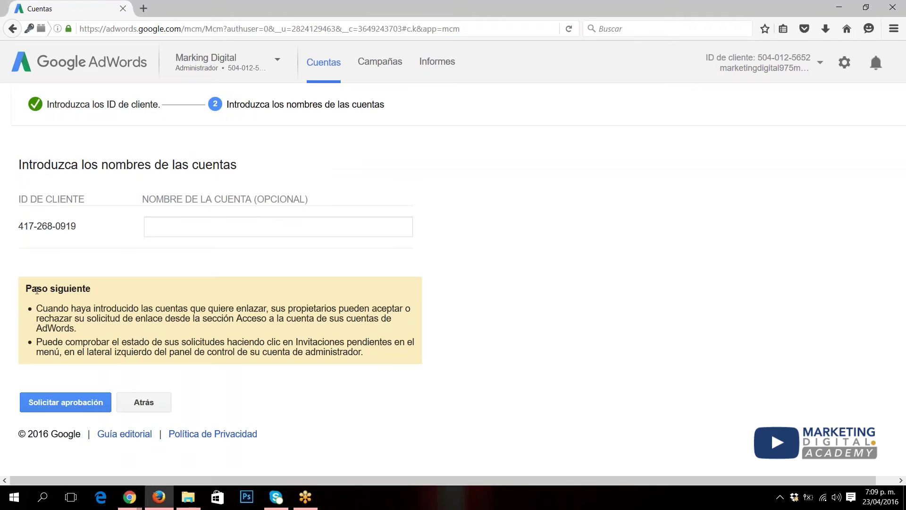
- Name the linked account Marketing Digital and request approval for the link
click(219, 230)
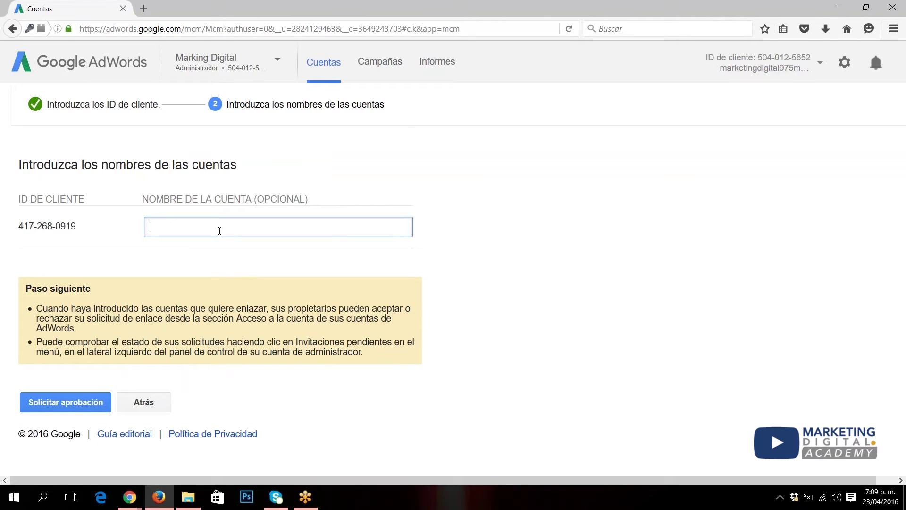
text(Marketing Digital)
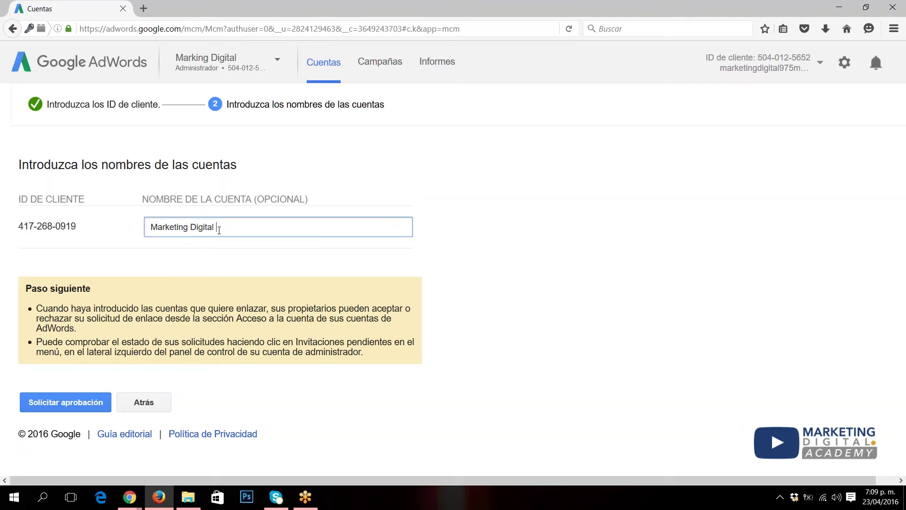
click(65, 405)
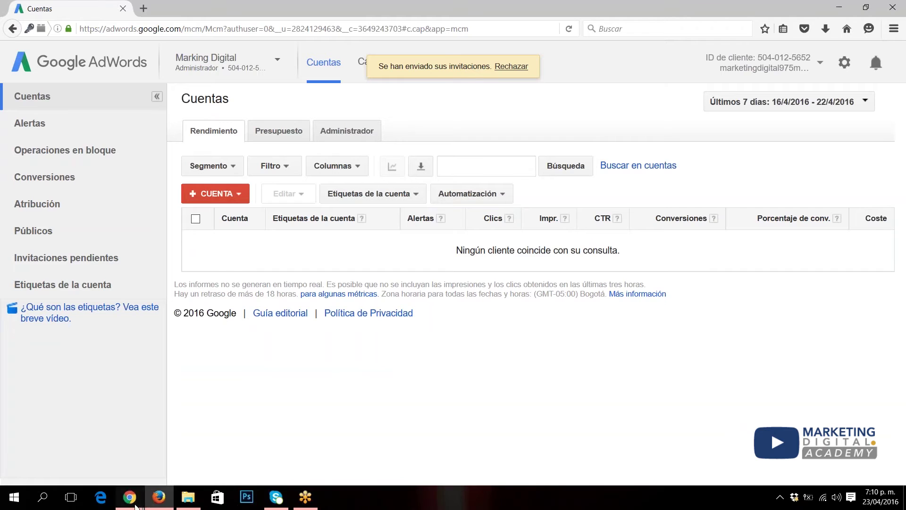
- Switch to Chrome, open the client account's Gmail inbox in a new tab, and open the manager account's access request e-mail
mouse_move(135, 495)
click(66, 448)
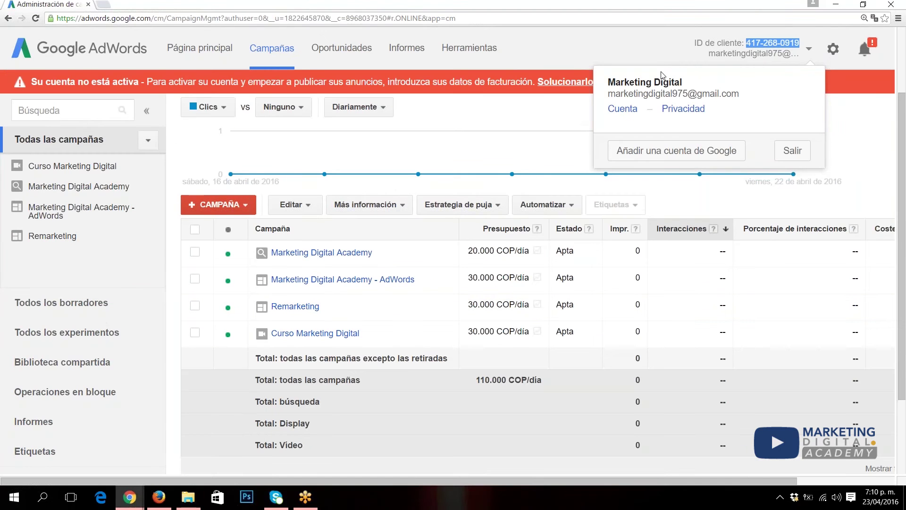
click(653, 49)
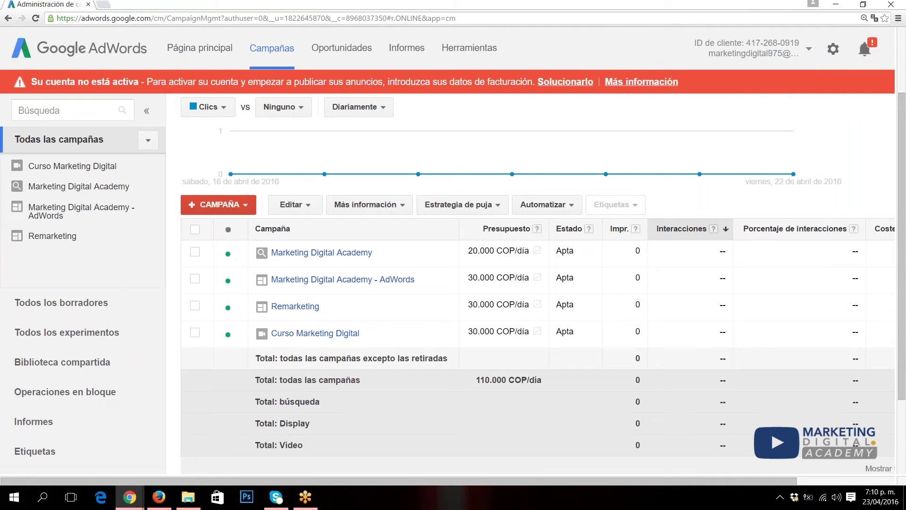
click(102, 4)
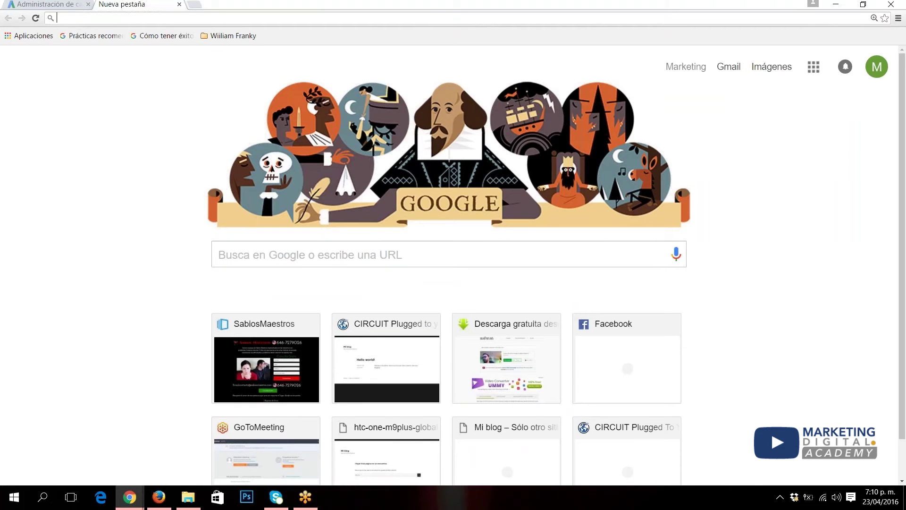
text(gmail)
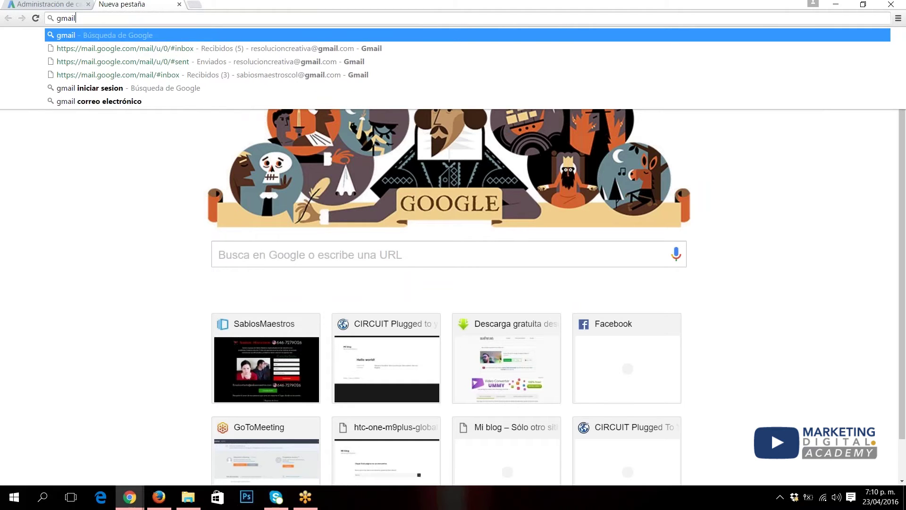
key(Return)
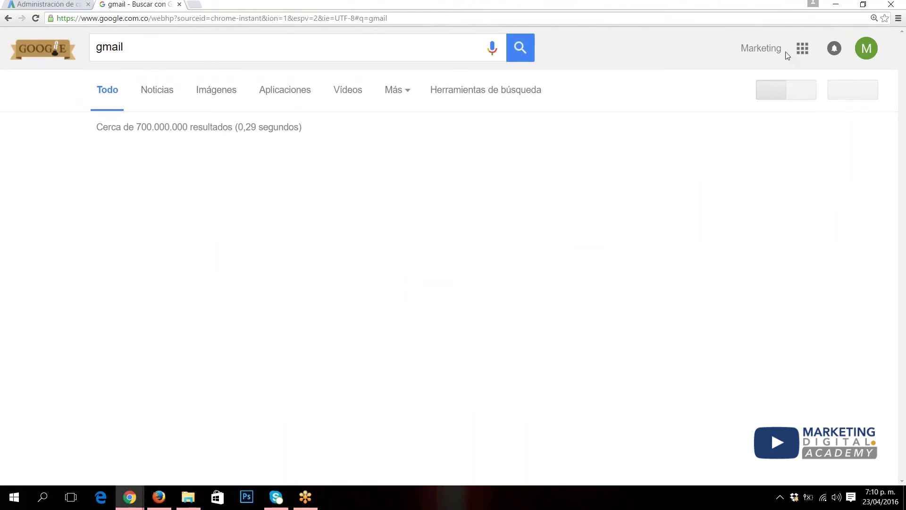
click(802, 48)
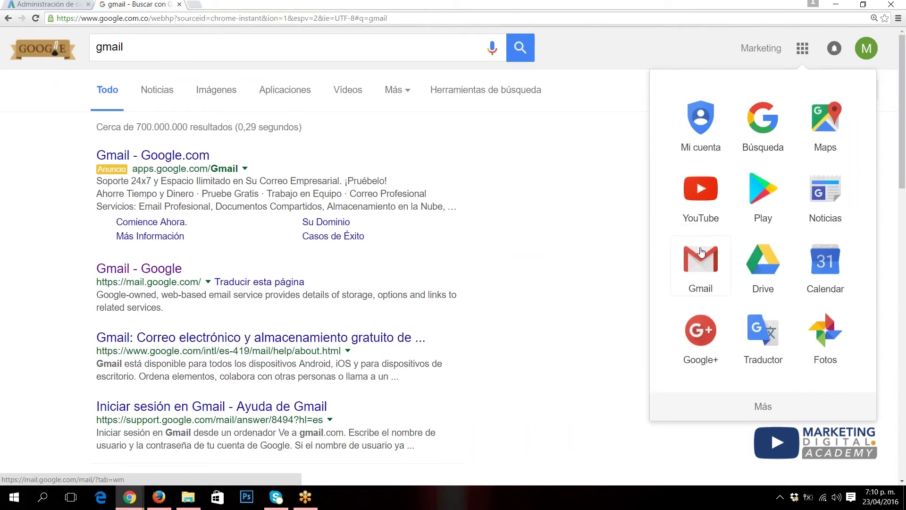
click(700, 253)
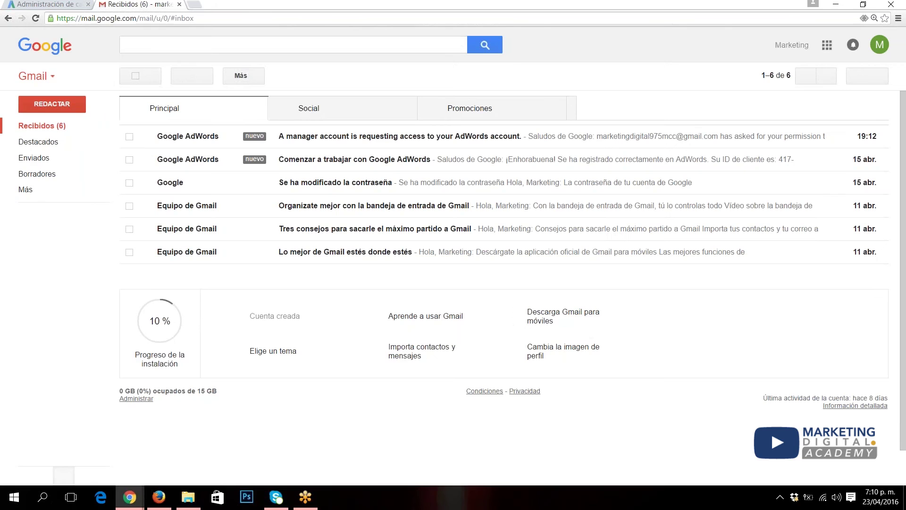
click(428, 137)
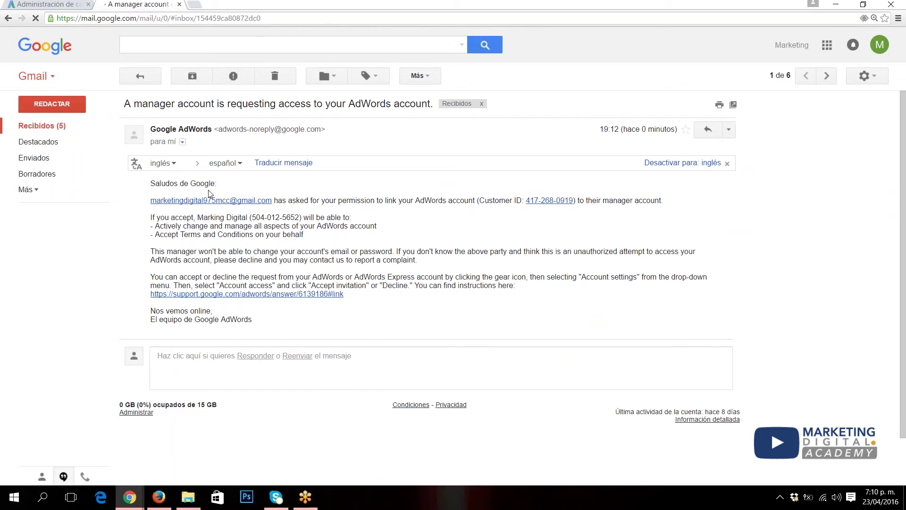
- Return to the client's AdWords account and open the account access page in its account settings
click(64, 6)
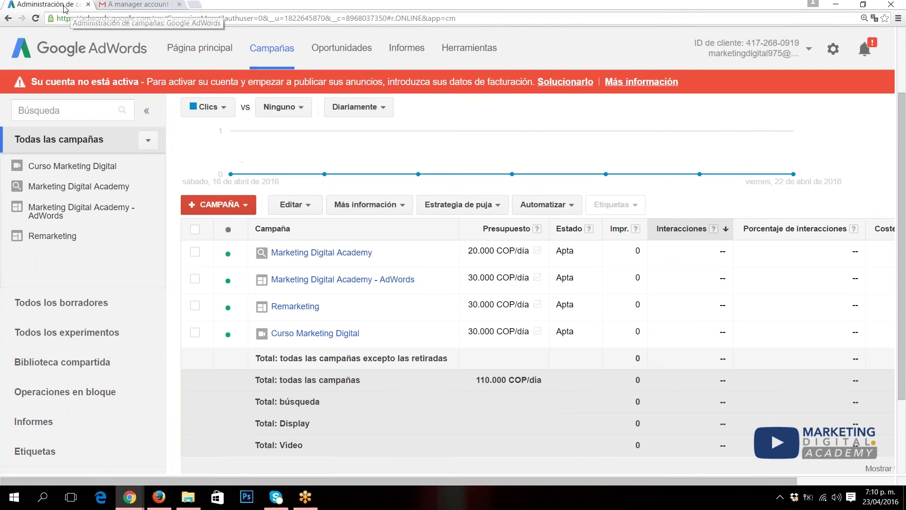
click(834, 52)
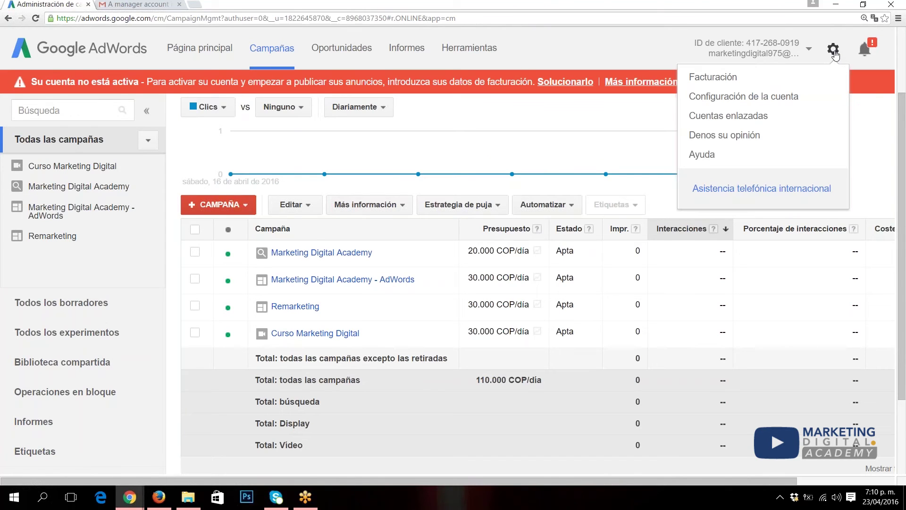
click(733, 97)
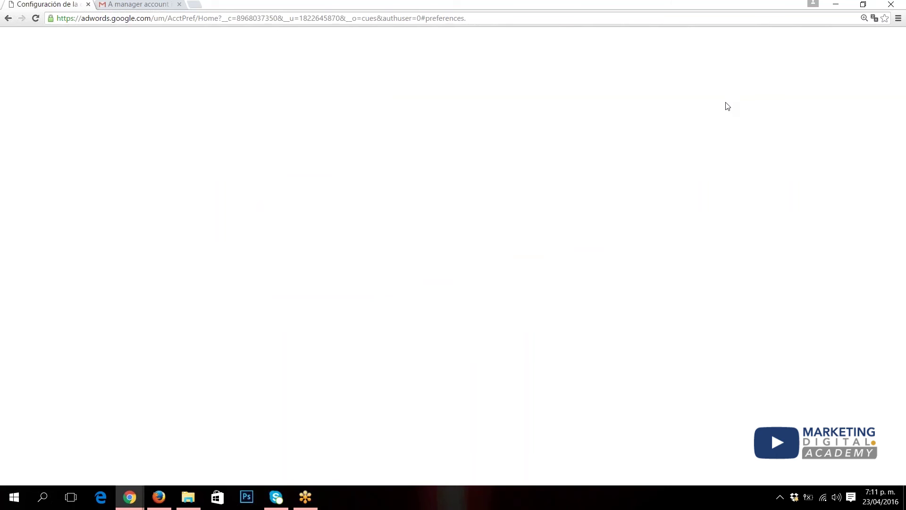
click(610, 22)
key(Return)
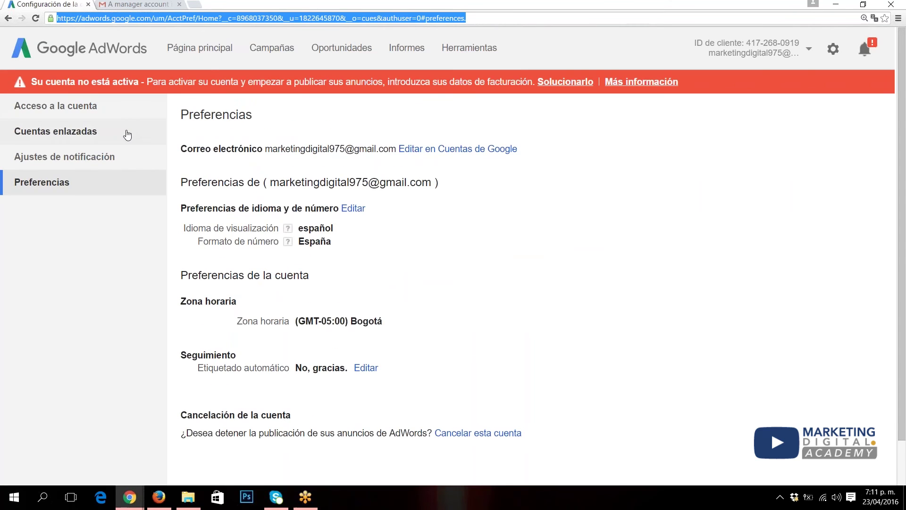
click(124, 111)
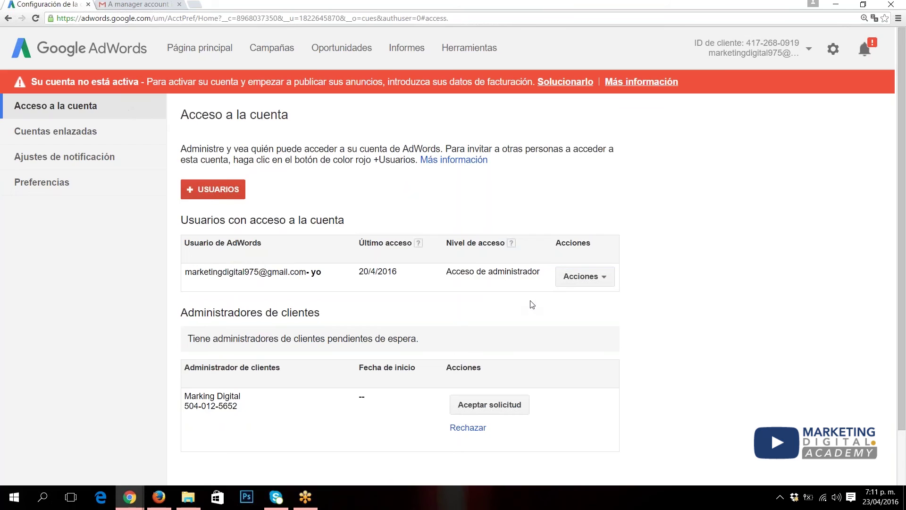
- Accept the pending link request from the client manager Marking Digital and confirm granting it access
scroll(533, 304, down, 2)
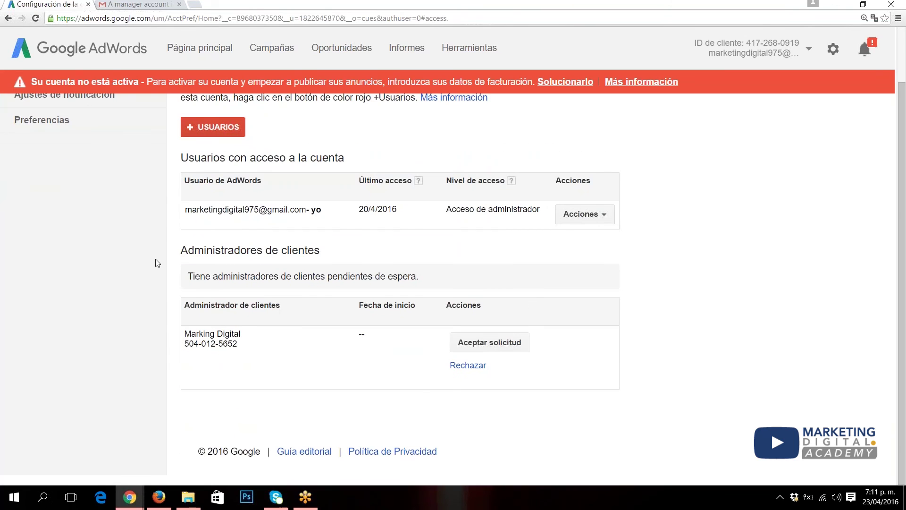
drag(335, 257, 174, 249)
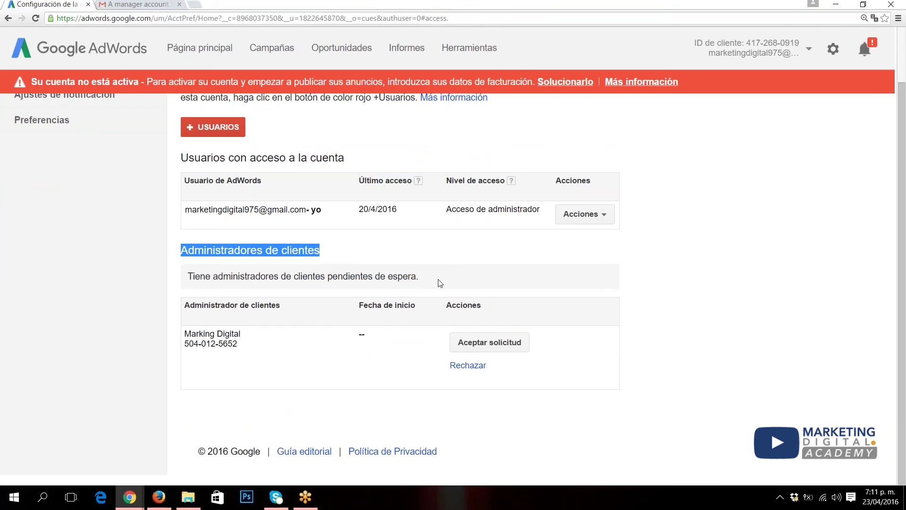
drag(211, 347, 184, 333)
click(245, 352)
click(687, 347)
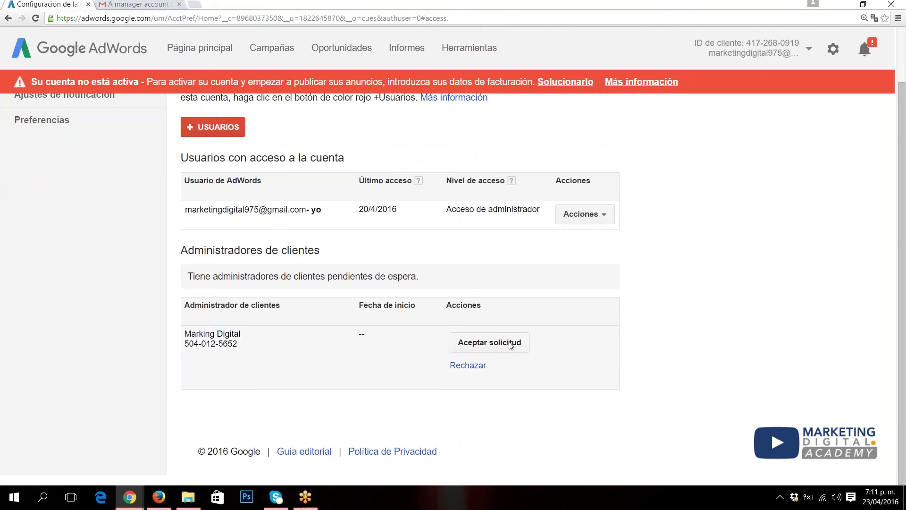
click(475, 349)
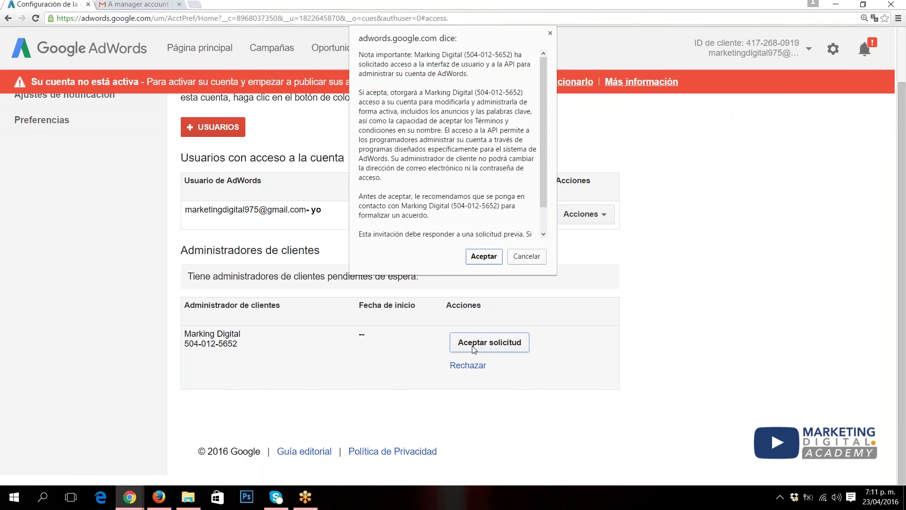
click(483, 256)
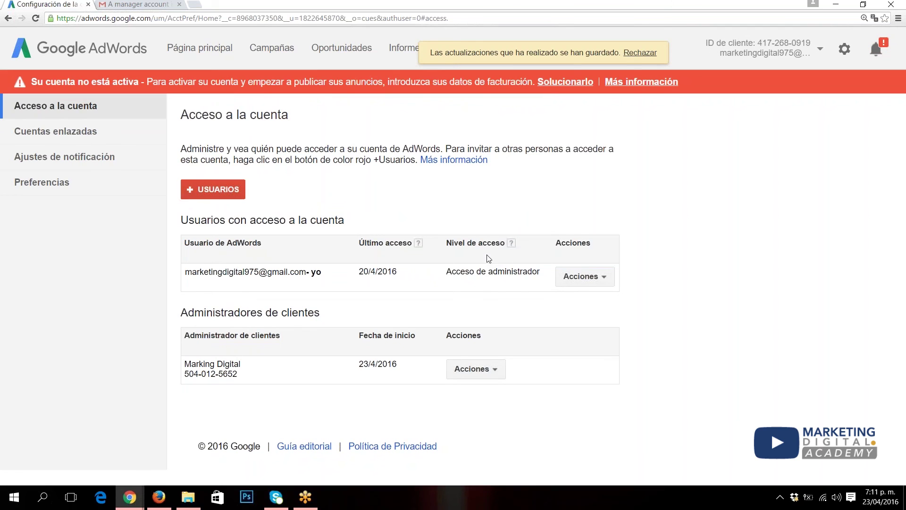
click(499, 372)
click(498, 369)
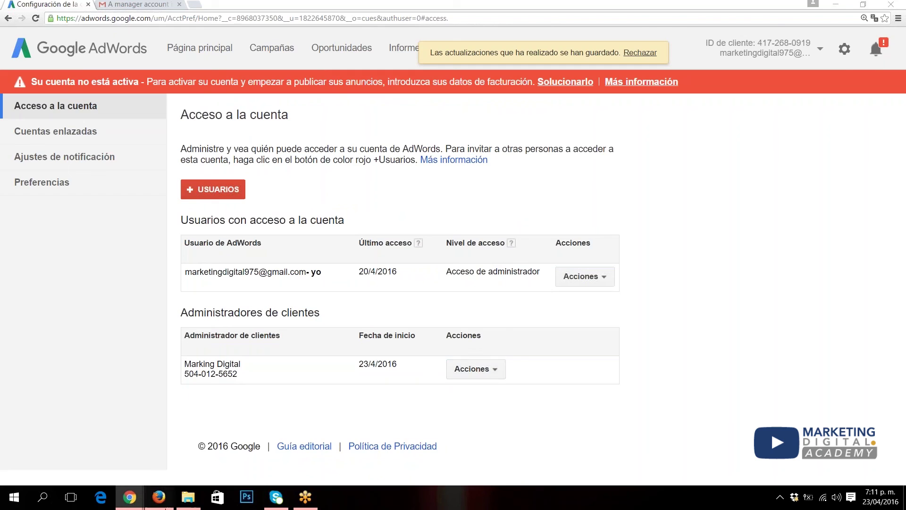
- Switch to the manager account in Firefox, check its account list, and reload the accounts overview
click(158, 496)
click(207, 68)
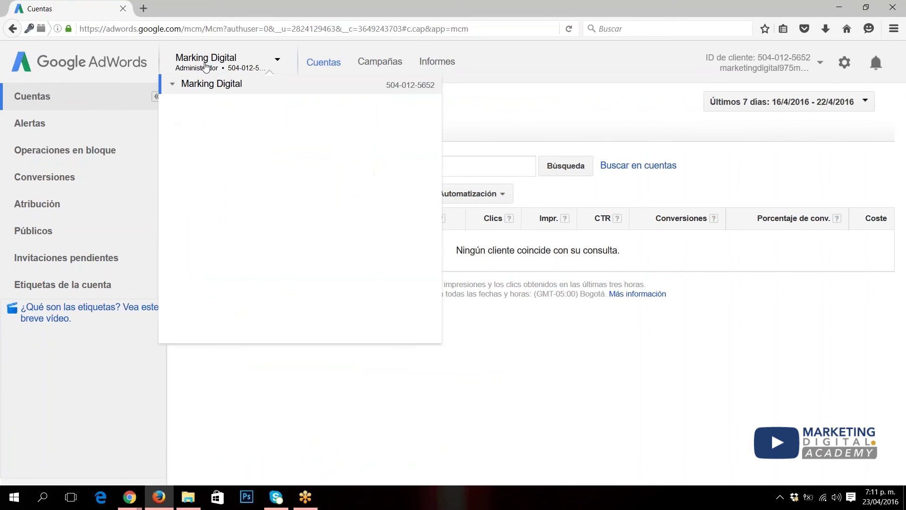
click(79, 61)
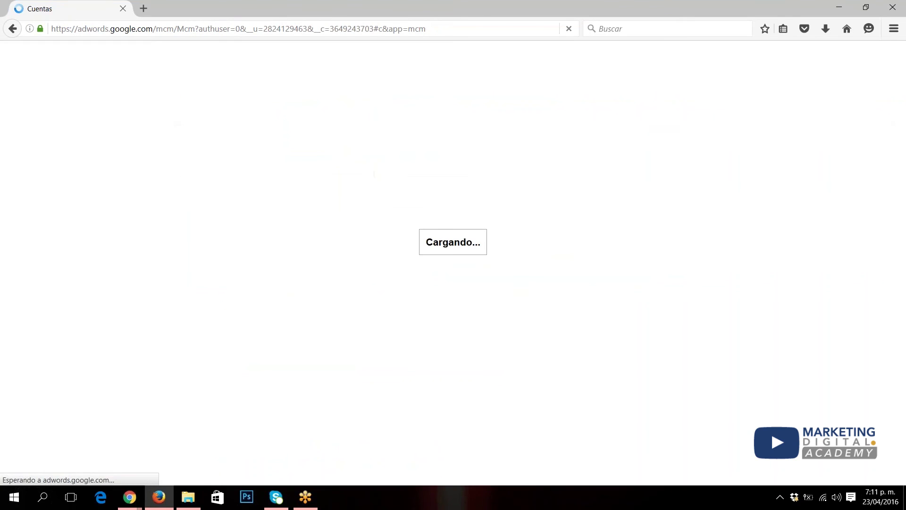